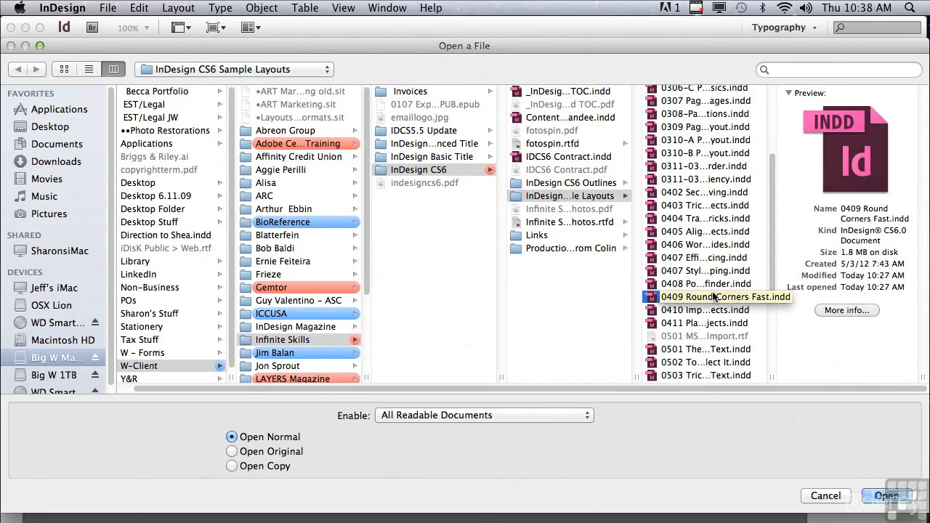
- Open the document 0409 Round Corners Fast.indd and select the motocross photo frame
{"action": "left_click", "coordinate": [871, 495]}
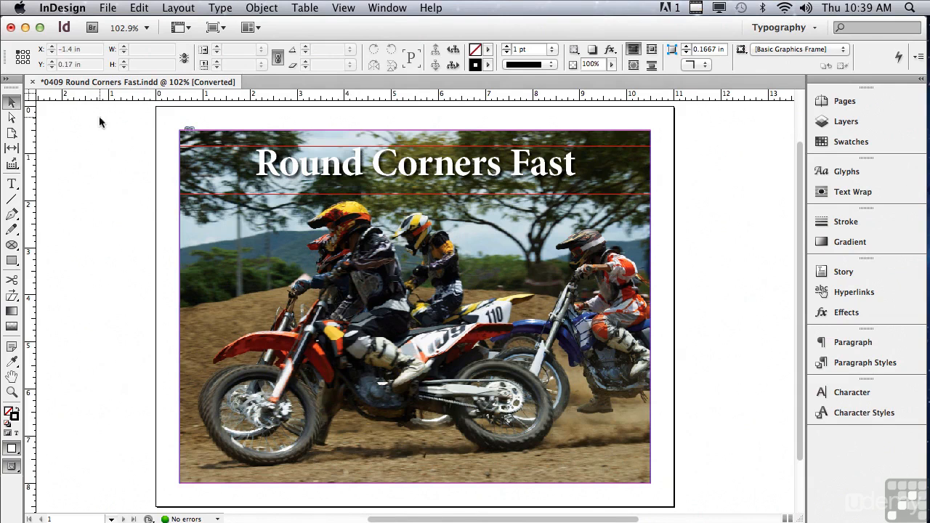
{"action": "left_click", "coordinate": [194, 139]}
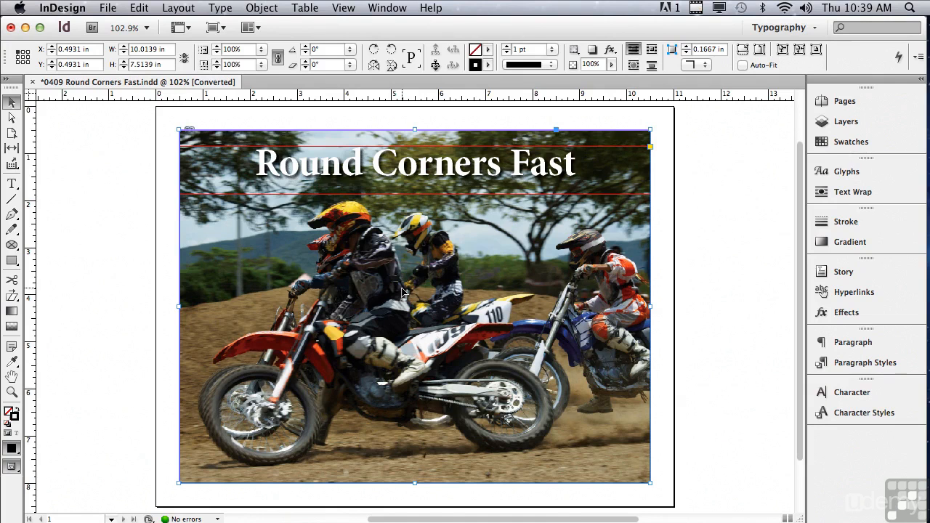
- Open Corner Options for the photo frame, link the corner settings, and set all corners to Rounded
{"action": "left_click", "coordinate": [251, 8]}
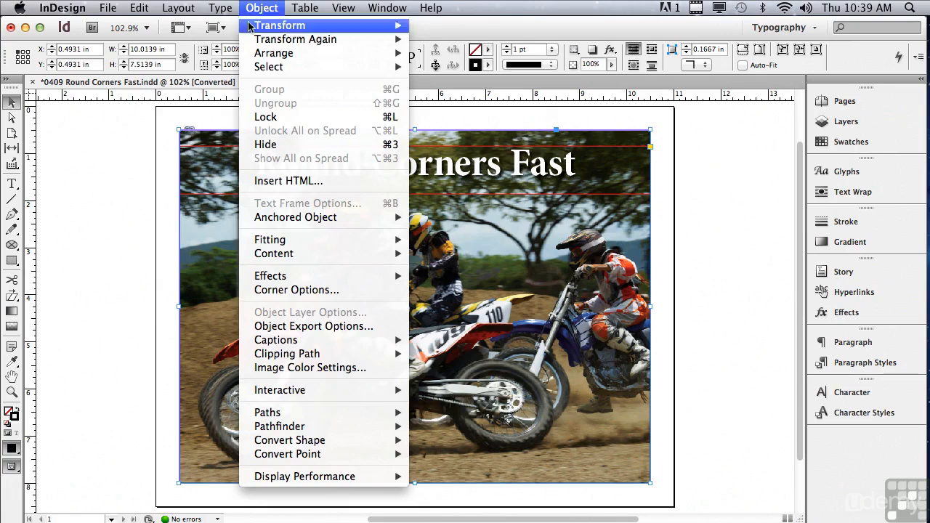
{"action": "left_click", "coordinate": [279, 290]}
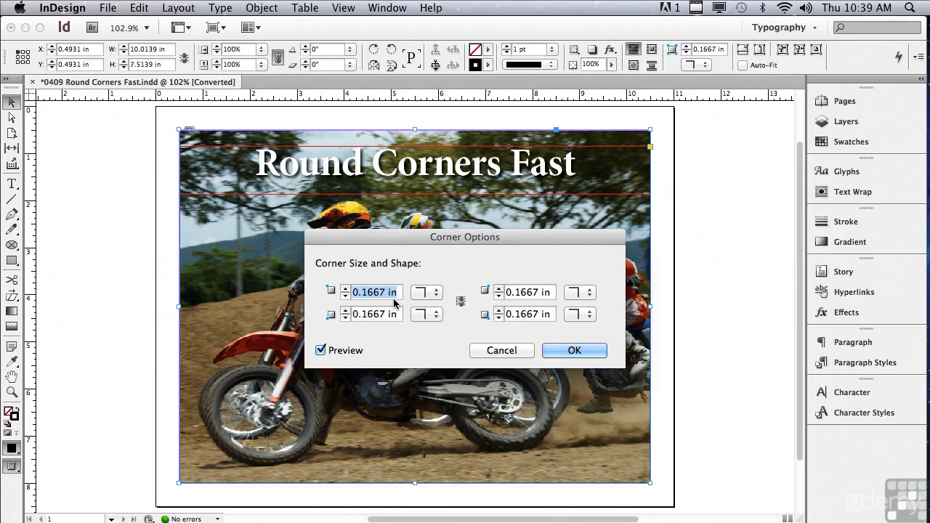
{"action": "left_click", "coordinate": [461, 302]}
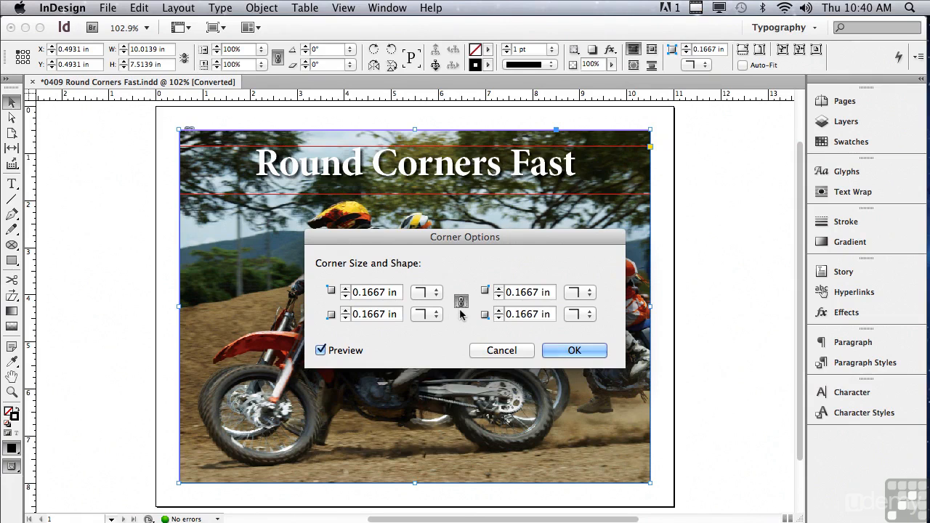
{"action": "left_click", "coordinate": [425, 293]}
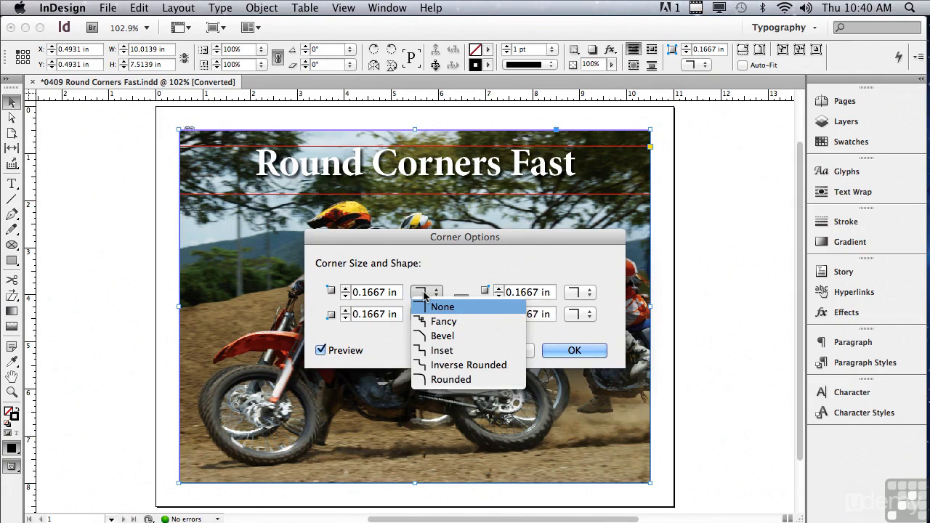
{"action": "left_click", "coordinate": [425, 376]}
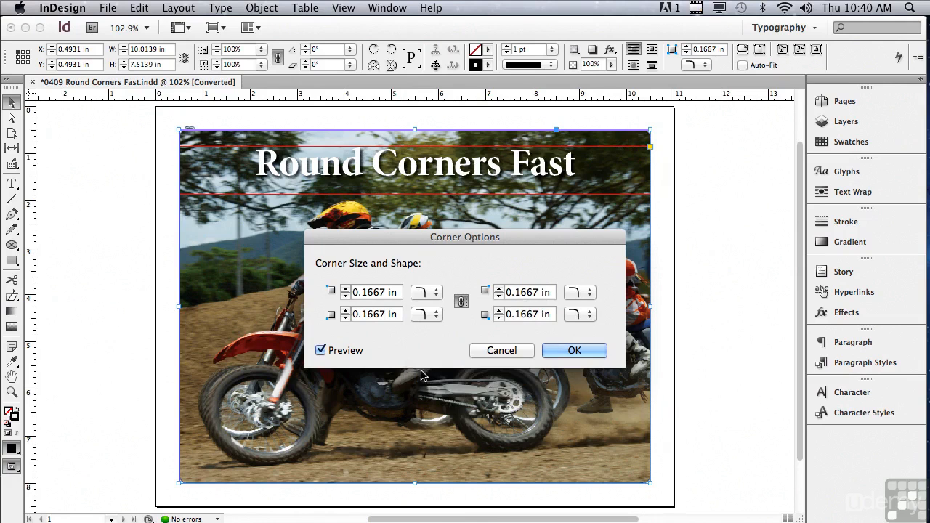
- Increase the linked corner size to 1.4375 in for all four corners of the photo frame
{"action": "left_click", "coordinate": [345, 288]}
{"action": "left_click", "coordinate": [346, 289]}
{"action": "left_click", "coordinate": [346, 288]}
{"action": "left_click", "coordinate": [345, 289]}
{"action": "left_click", "coordinate": [345, 288]}
{"action": "left_click", "coordinate": [345, 289]}
{"action": "left_click", "coordinate": [345, 288]}
{"action": "left_click", "coordinate": [345, 288]}
{"action": "left_click", "coordinate": [345, 289]}
{"action": "left_click", "coordinate": [345, 289]}
{"action": "left_click", "coordinate": [345, 288]}
{"action": "left_click", "coordinate": [345, 289]}
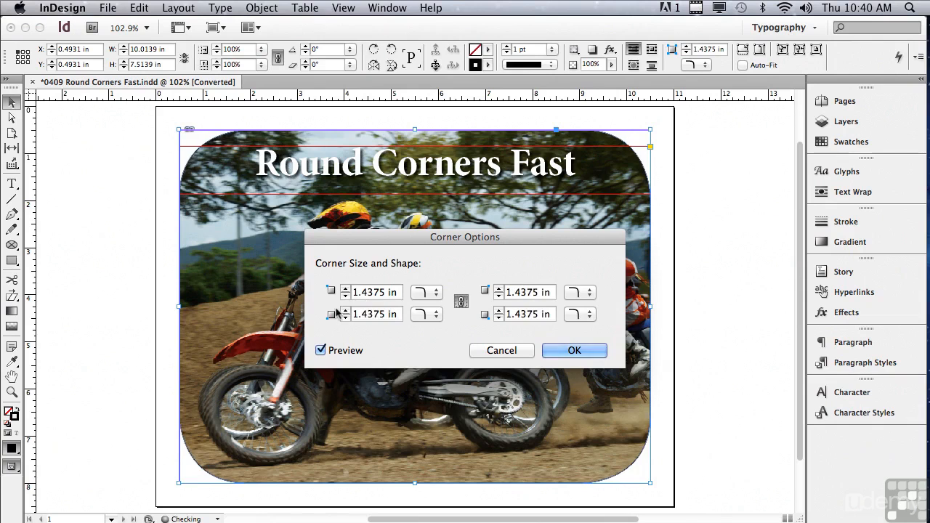
- Preview the Fancy, Bevel, Inset and Inverse Rounded shapes on all corners, and set the shape back to Rounded
{"action": "left_click", "coordinate": [421, 293]}
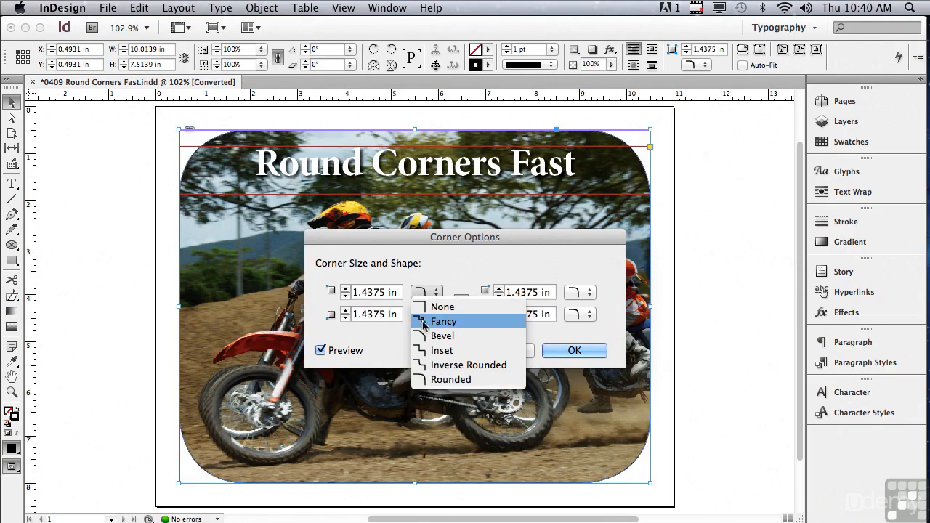
{"action": "left_click", "coordinate": [424, 322]}
{"action": "left_click", "coordinate": [421, 292]}
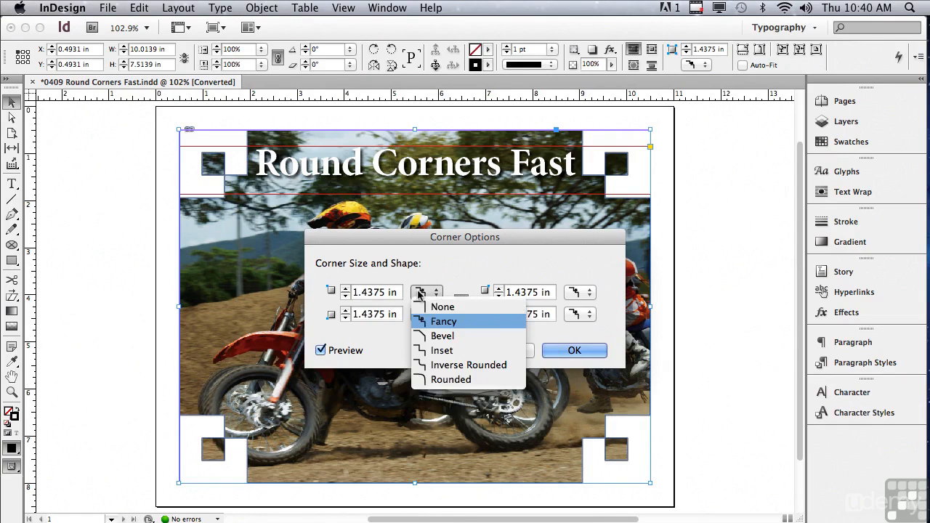
{"action": "left_click", "coordinate": [432, 336]}
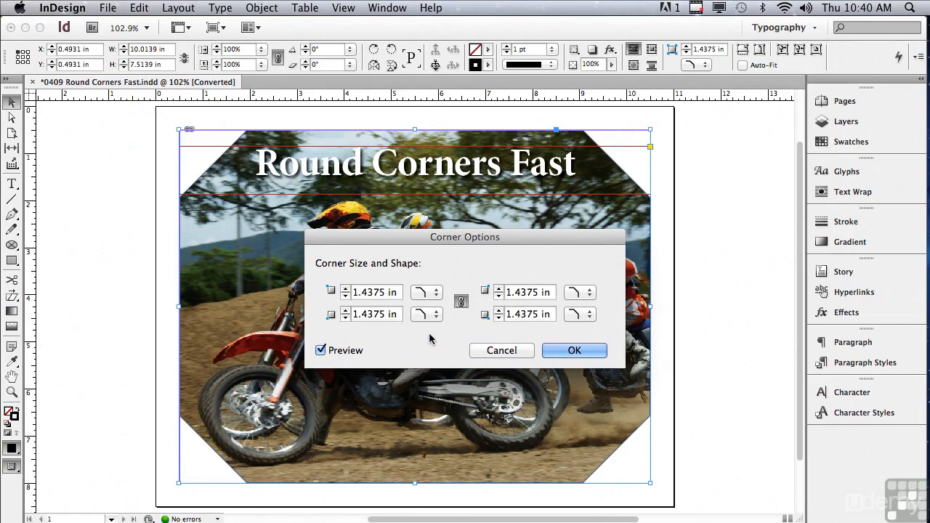
{"action": "left_click", "coordinate": [425, 292]}
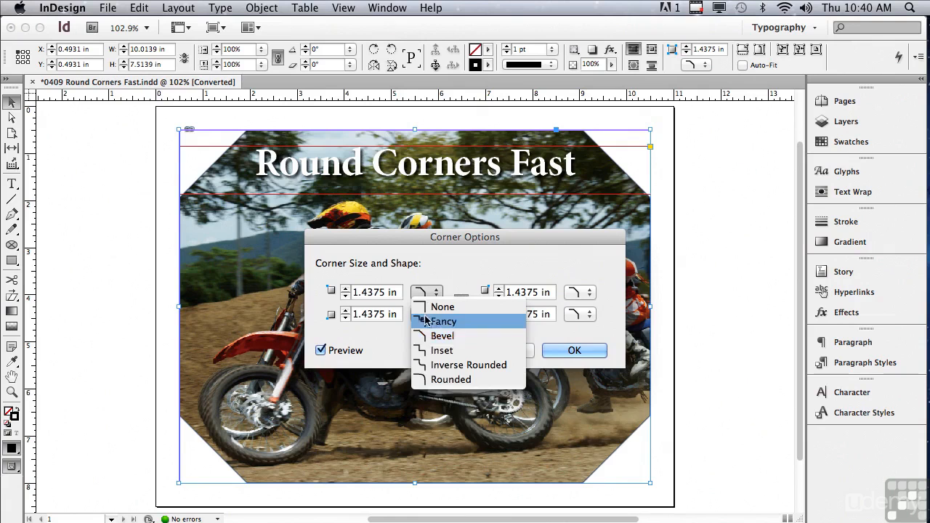
{"action": "left_click", "coordinate": [432, 351]}
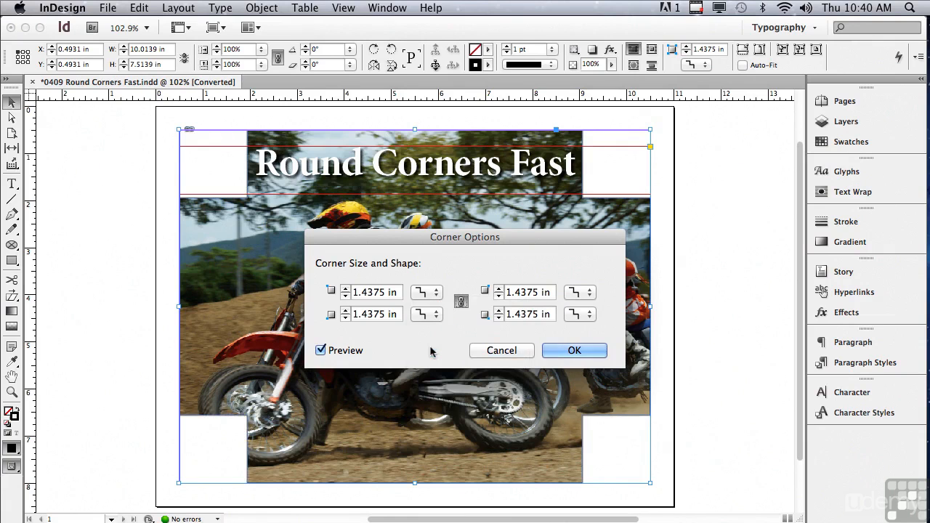
{"action": "left_click", "coordinate": [424, 292]}
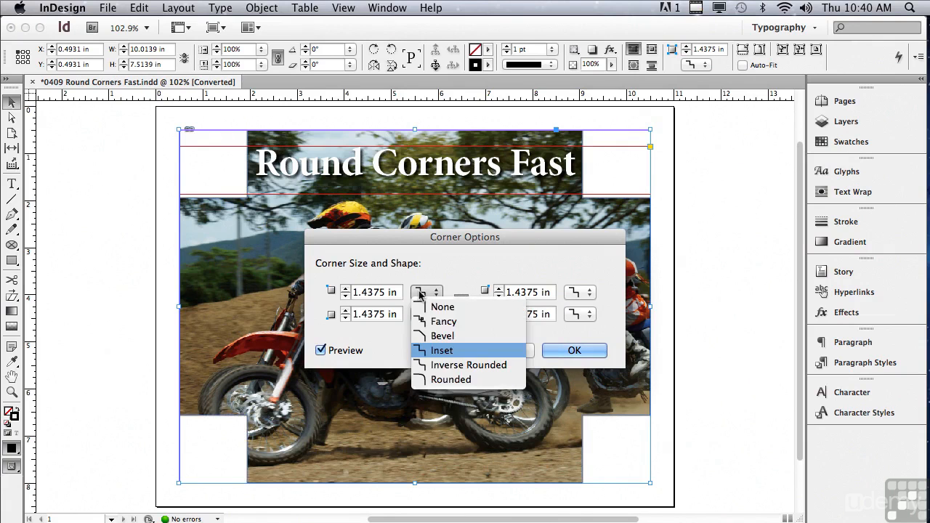
{"action": "left_click", "coordinate": [429, 367]}
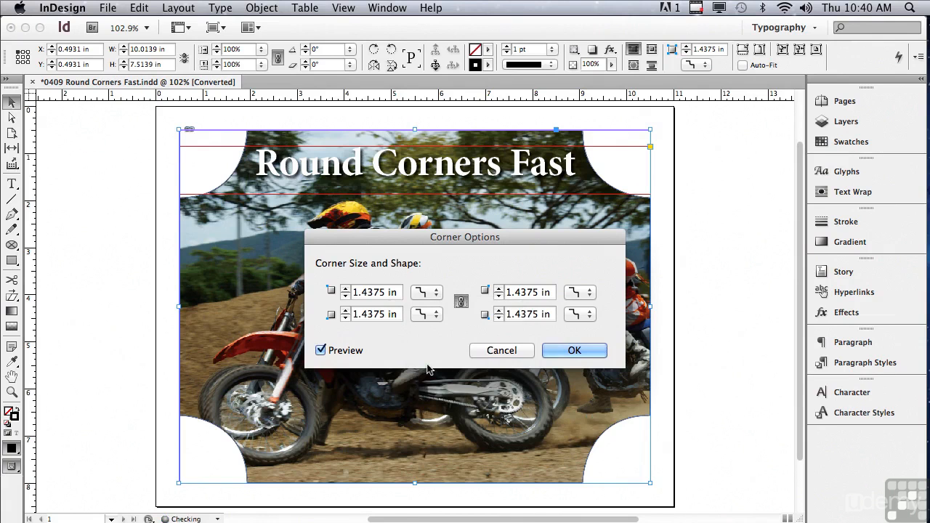
{"action": "left_click", "coordinate": [423, 292]}
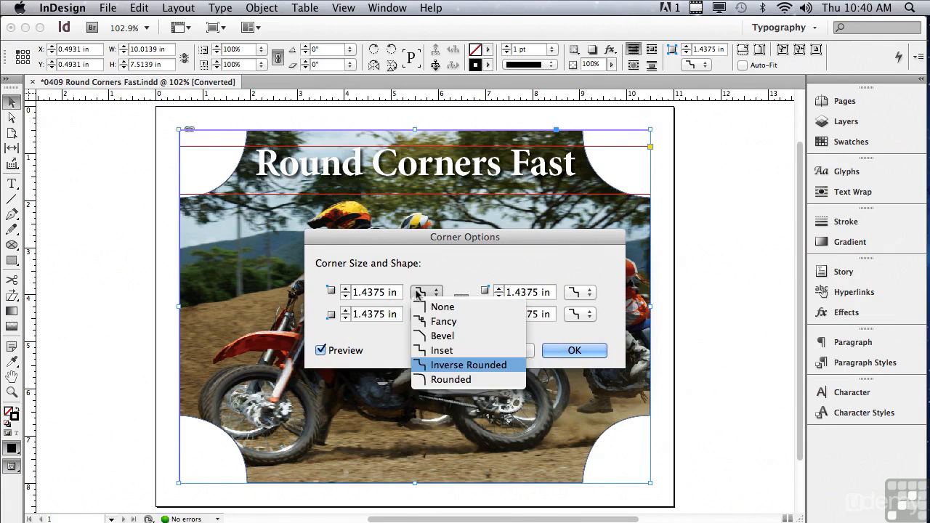
{"action": "left_click", "coordinate": [428, 379]}
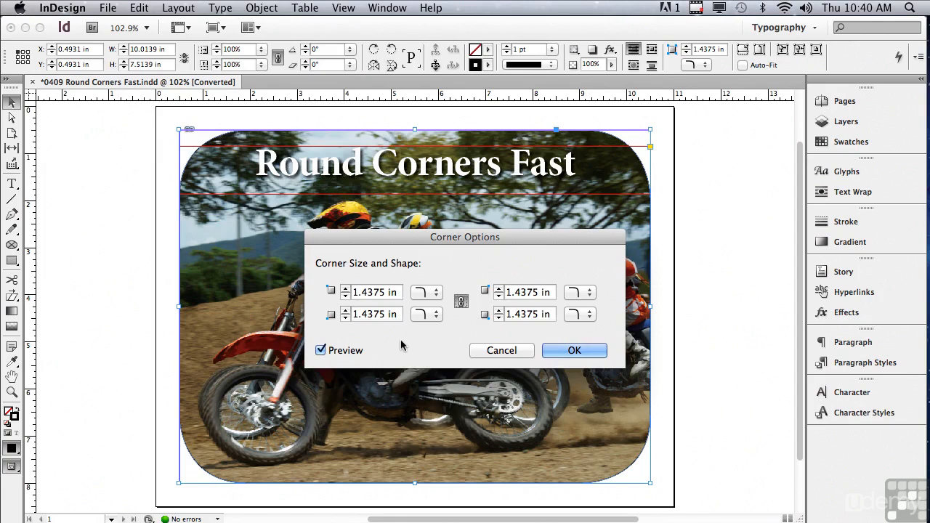
- Unlink the corner settings, set the photo's top-left and bottom-right corners to None, and cancel the corner options
{"action": "left_click", "coordinate": [461, 301]}
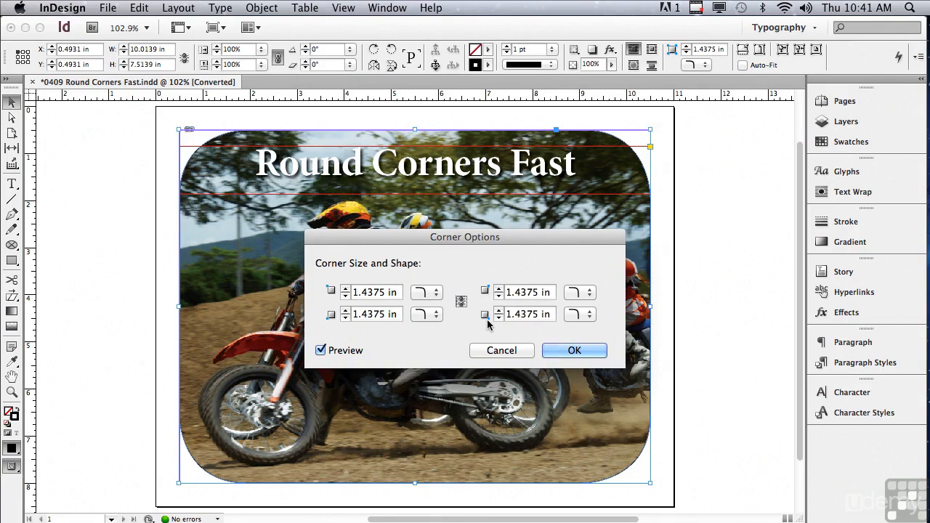
{"action": "left_click", "coordinate": [420, 293]}
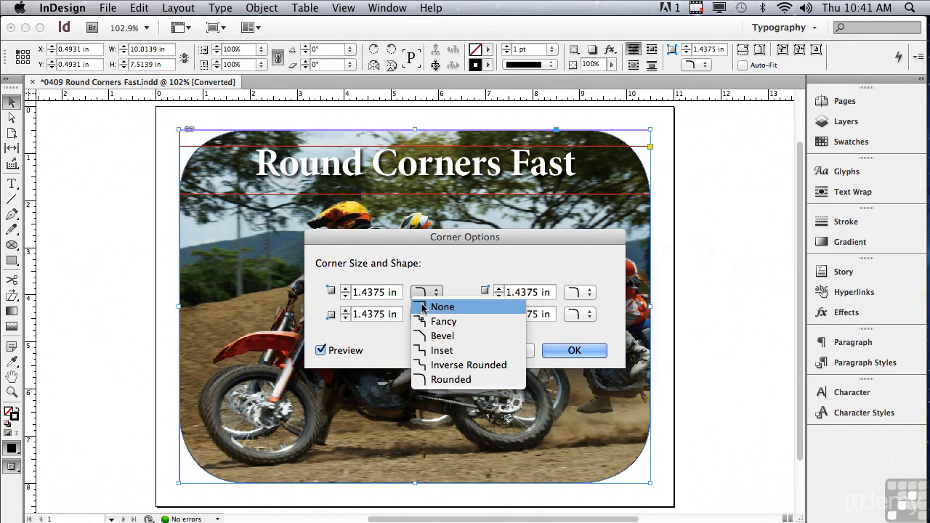
{"action": "left_click", "coordinate": [423, 308]}
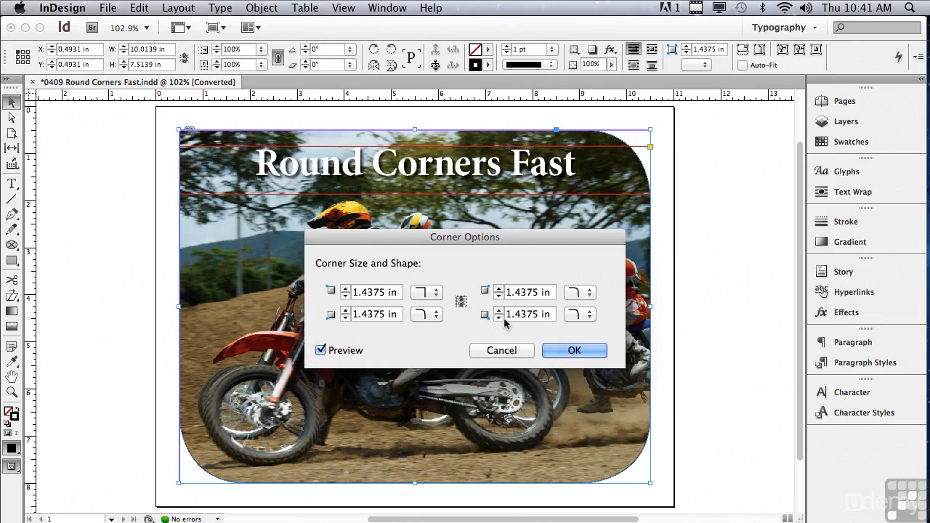
{"action": "left_click", "coordinate": [574, 314]}
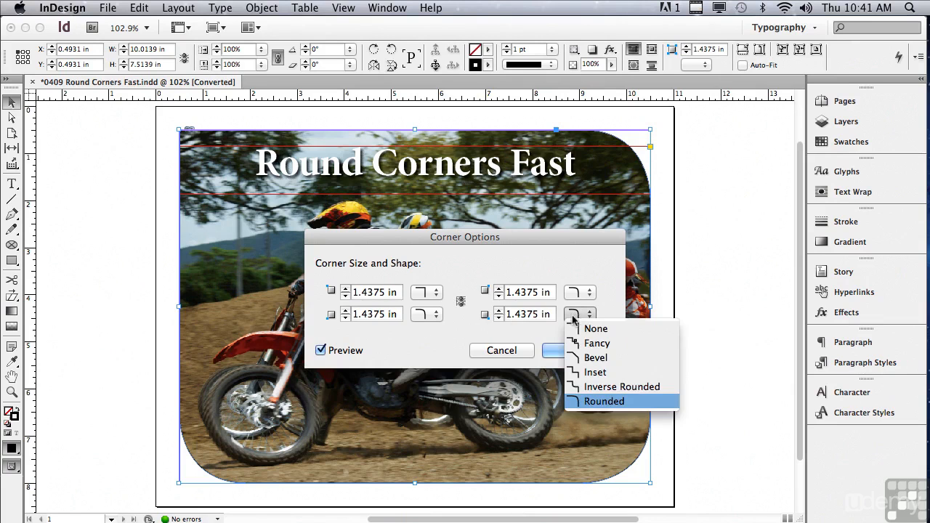
{"action": "left_click", "coordinate": [573, 329]}
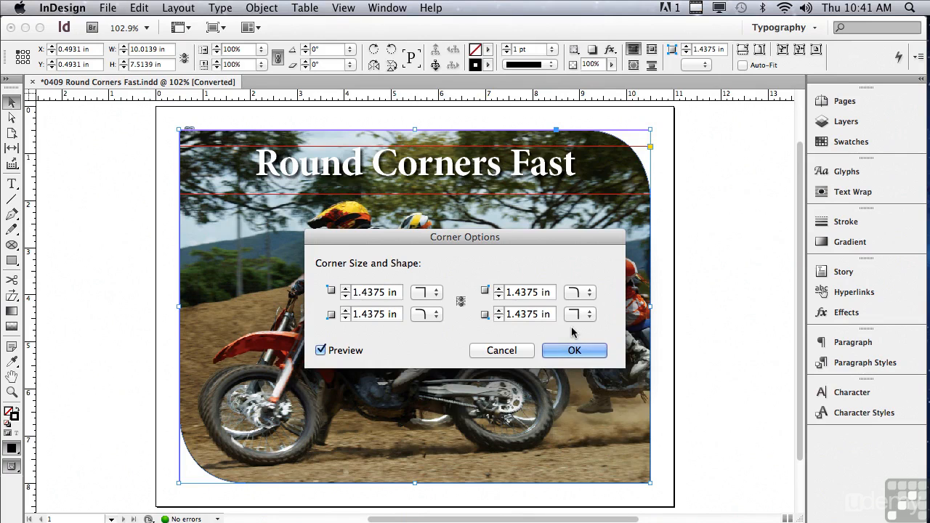
{"action": "left_click", "coordinate": [519, 354]}
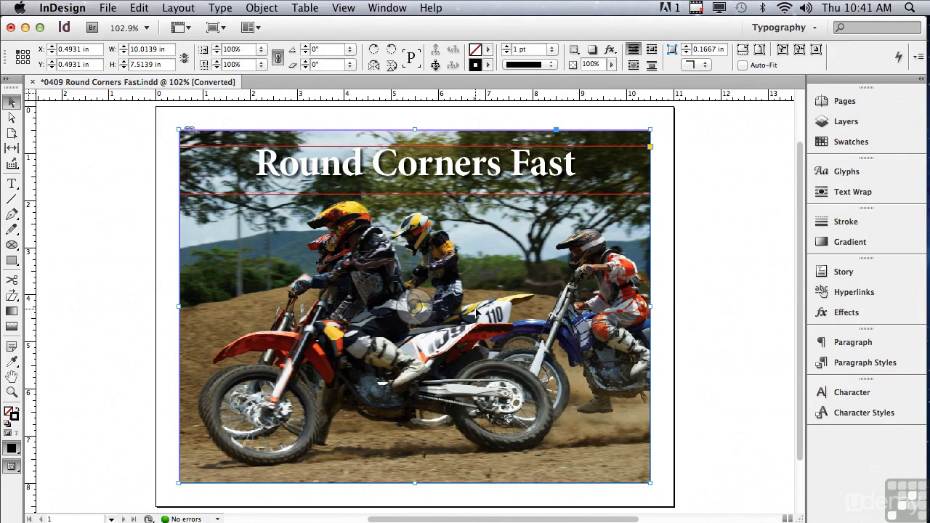
- Turn on live corner editing for the photo frame and round all four corners to about 1.3 in
{"action": "left_click", "coordinate": [652, 149]}
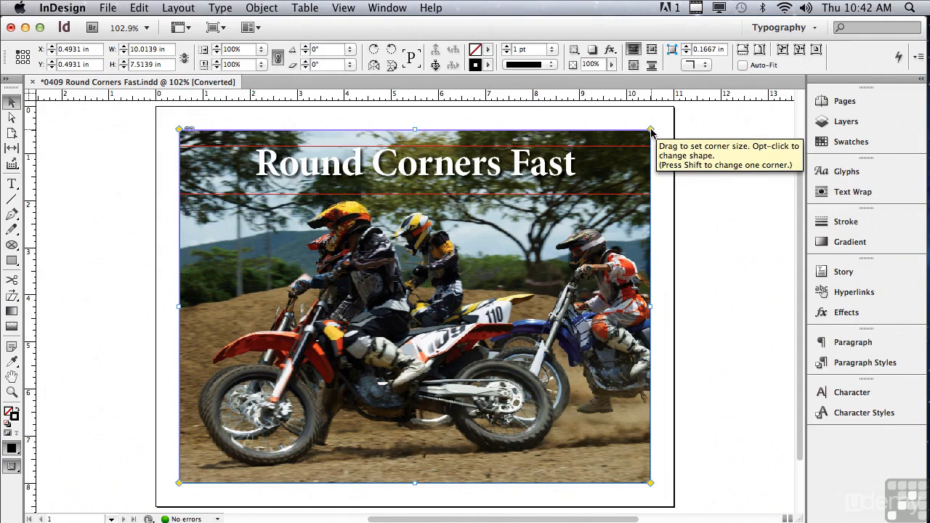
{"action": "left_click_drag", "start_coordinate": [652, 131], "coordinate": [589, 134]}
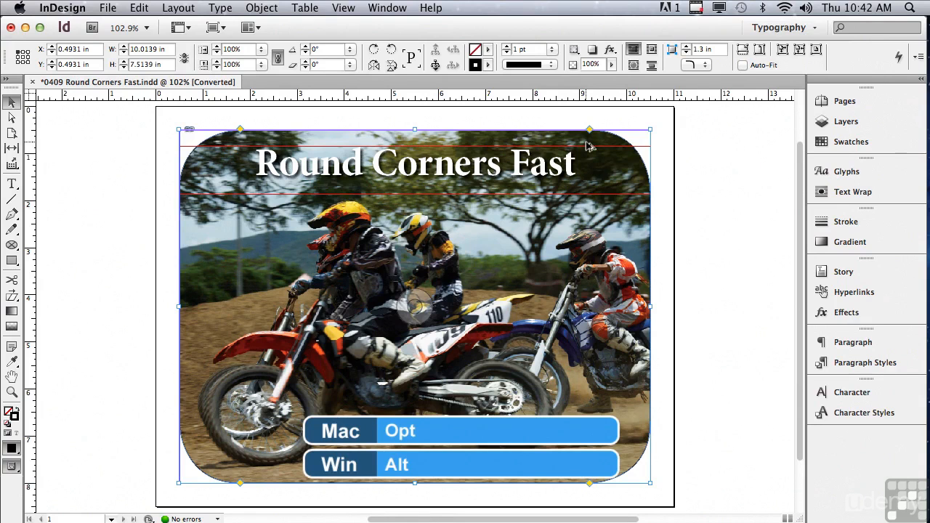
- Cycle all four live corners through the Fancy, Bevel, Inset and Inverse Rounded shapes until they are square
{"action": "left_click", "coordinate": [590, 131], "text": "alt"}
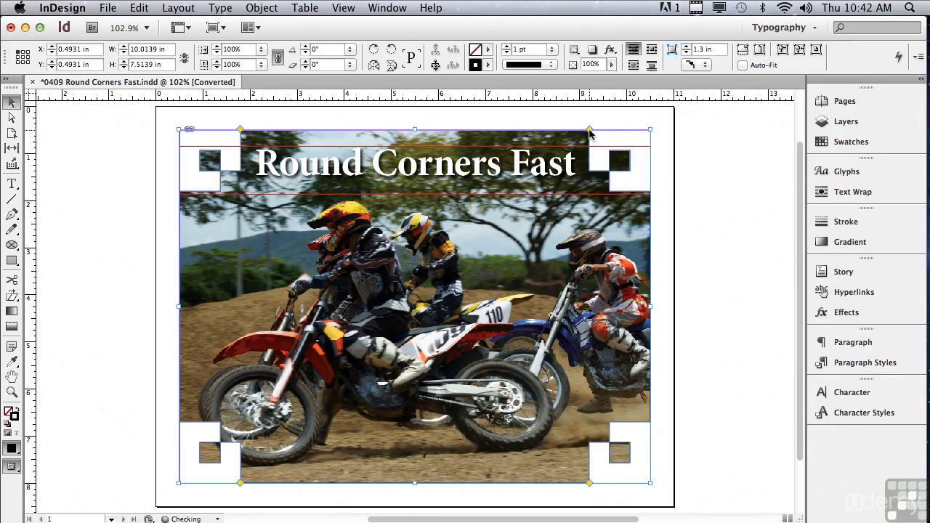
{"action": "left_click", "coordinate": [589, 131], "text": "alt"}
{"action": "left_click", "coordinate": [589, 131], "text": "alt"}
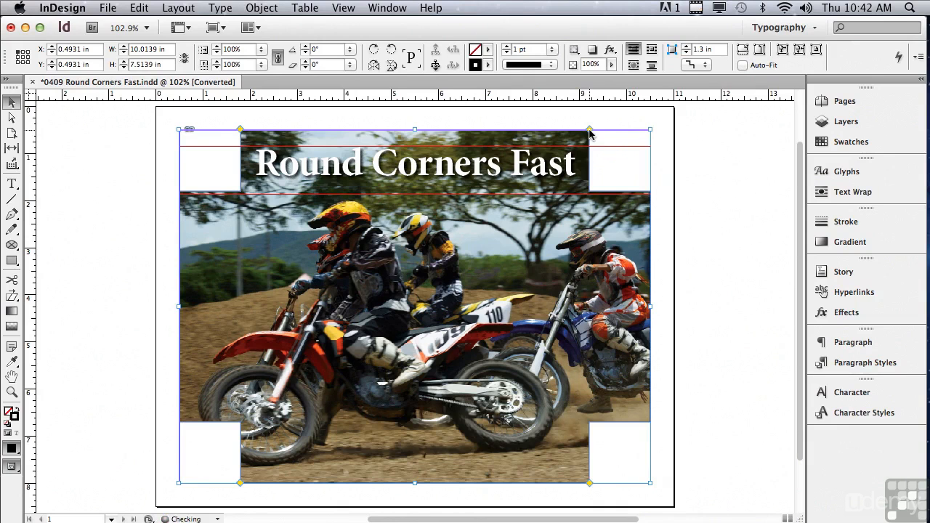
{"action": "left_click", "coordinate": [590, 131], "text": "alt"}
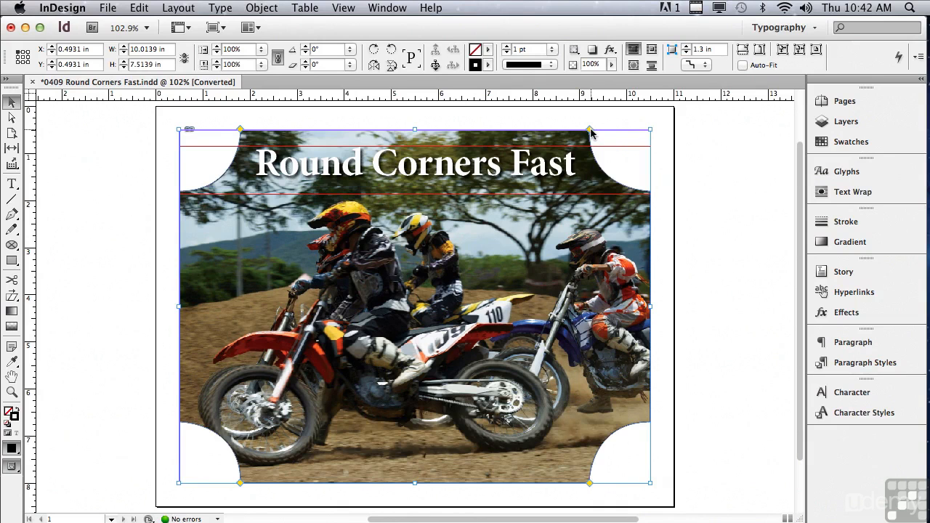
{"action": "left_click", "coordinate": [590, 131], "text": "alt"}
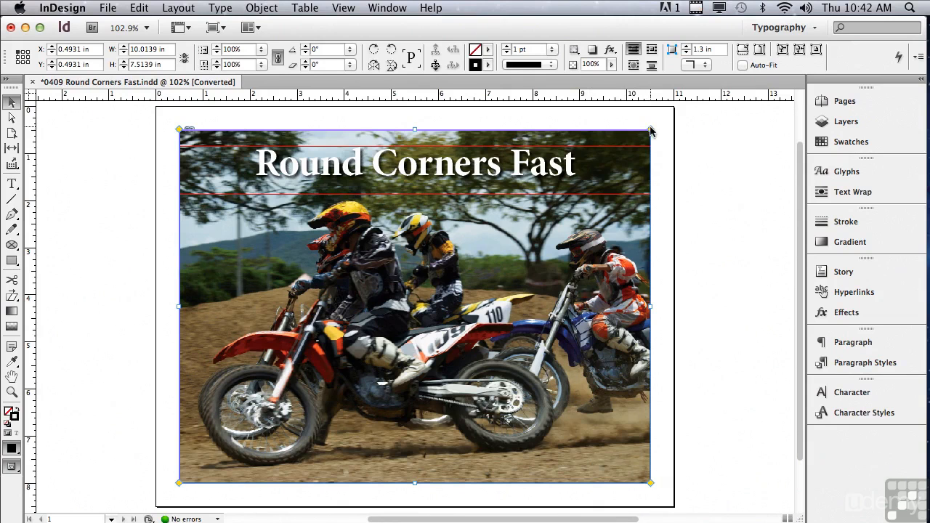
- Round all the photo's corners to about 1.22 in, and individually reduce the top-left and bottom-right corners to square
{"action": "left_click_drag", "start_coordinate": [651, 130], "coordinate": [591, 135]}
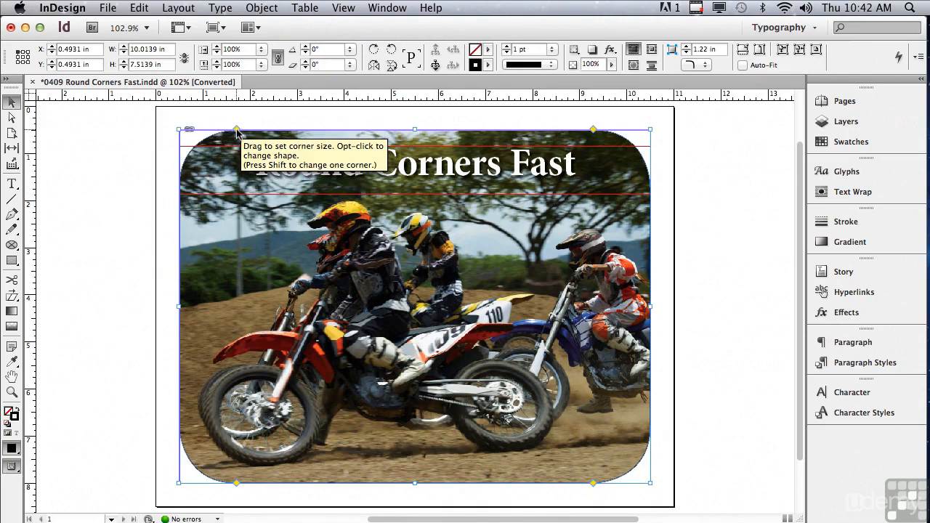
{"action": "key", "text": "shift"}
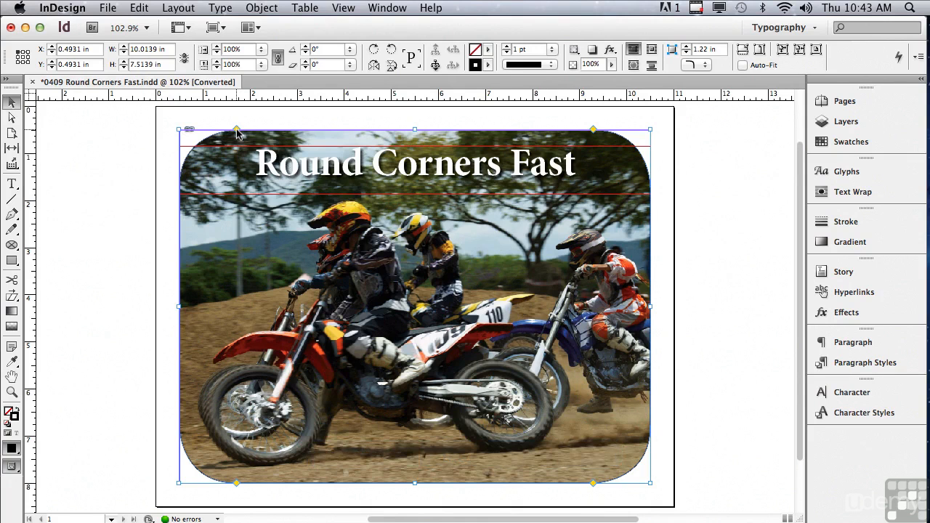
{"action": "left_click_drag", "start_coordinate": [236, 132], "coordinate": [174, 131]}
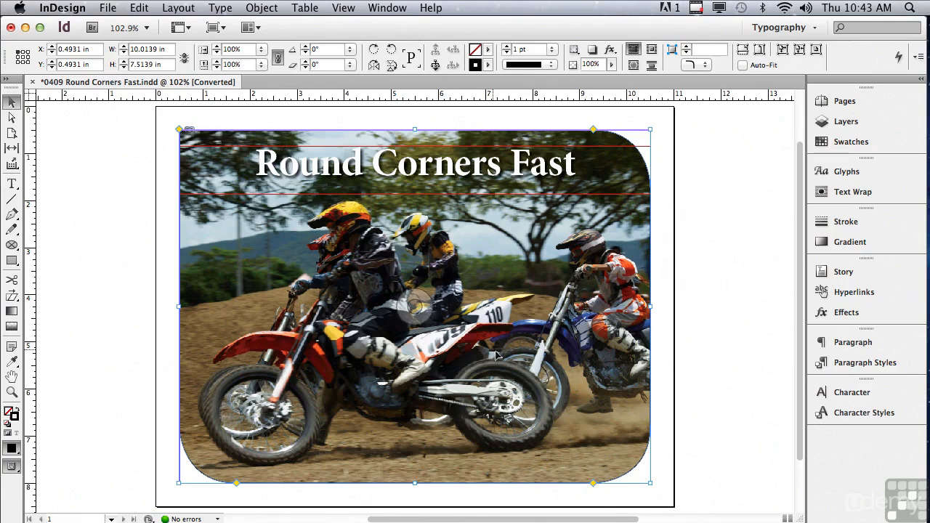
{"action": "left_click_drag", "start_coordinate": [593, 483], "coordinate": [660, 485]}
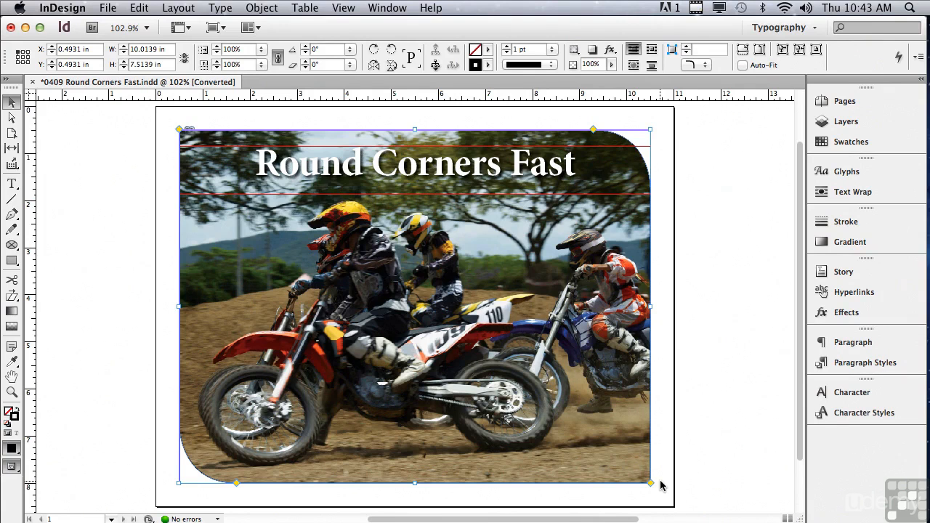
- Cycle only the photo's bottom-left corner through the corner shapes until it is square, and deselect the frame
{"action": "left_click", "coordinate": [235, 483], "text": "alt"}
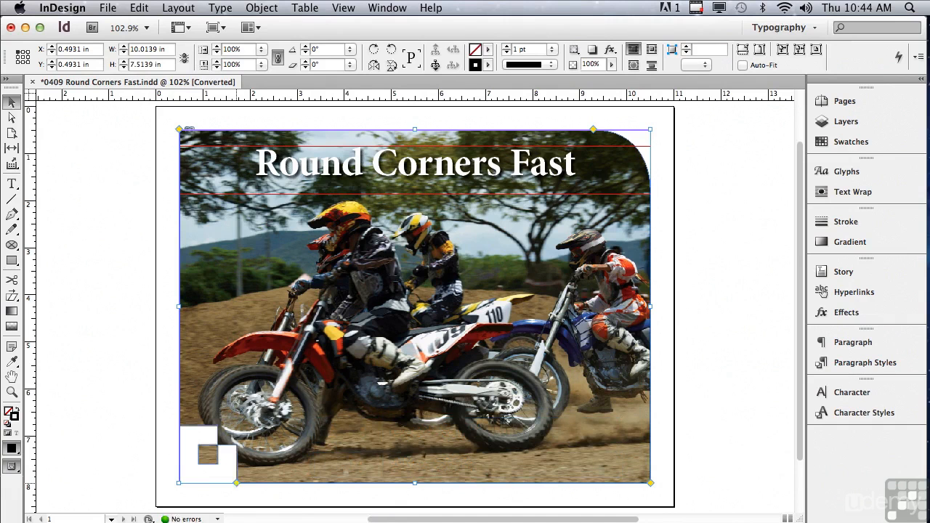
{"action": "left_click", "coordinate": [235, 484], "text": "alt"}
{"action": "left_click", "coordinate": [235, 484], "text": "alt"}
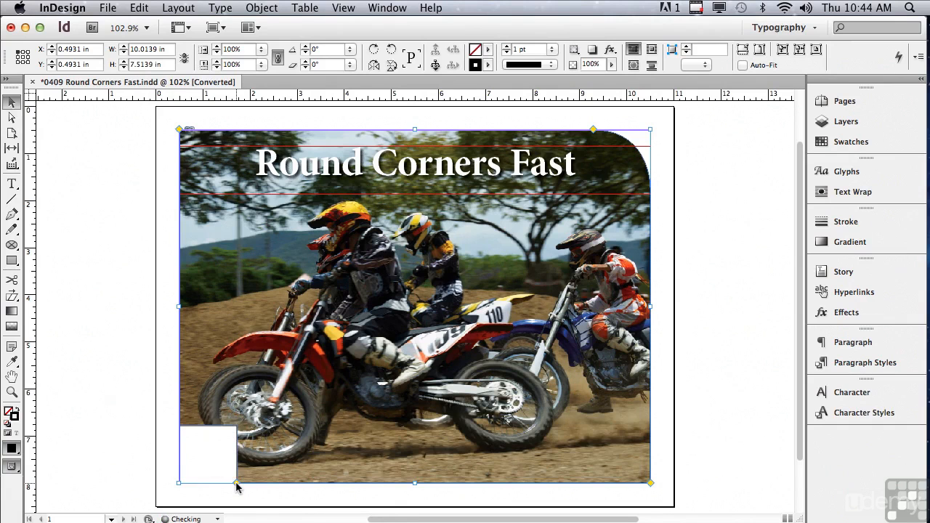
{"action": "left_click", "coordinate": [236, 483], "text": "alt+shift"}
{"action": "left_click", "coordinate": [236, 484], "text": "alt+shift"}
{"action": "left_click", "coordinate": [236, 484], "text": "alt+shift"}
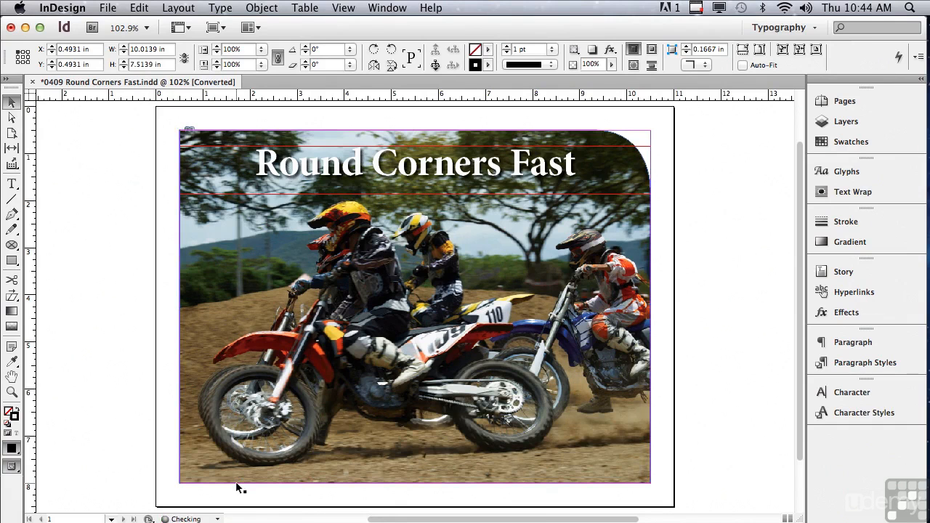